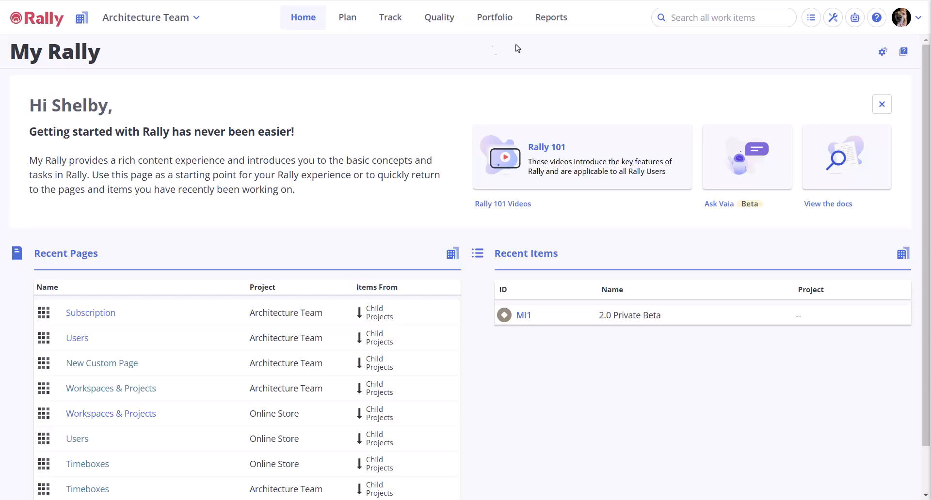
Step: Start a new workspace named "New Workspace" with the description "New workspace for..."
click(833, 18)
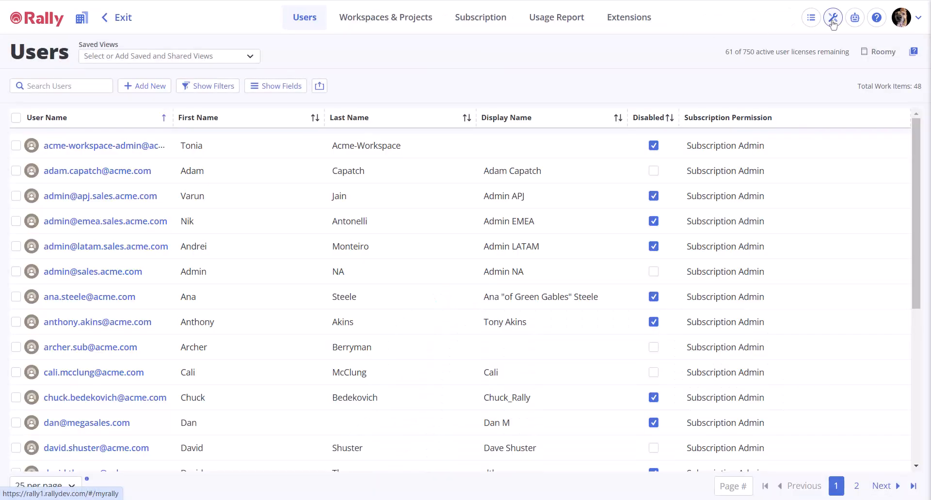
click(402, 20)
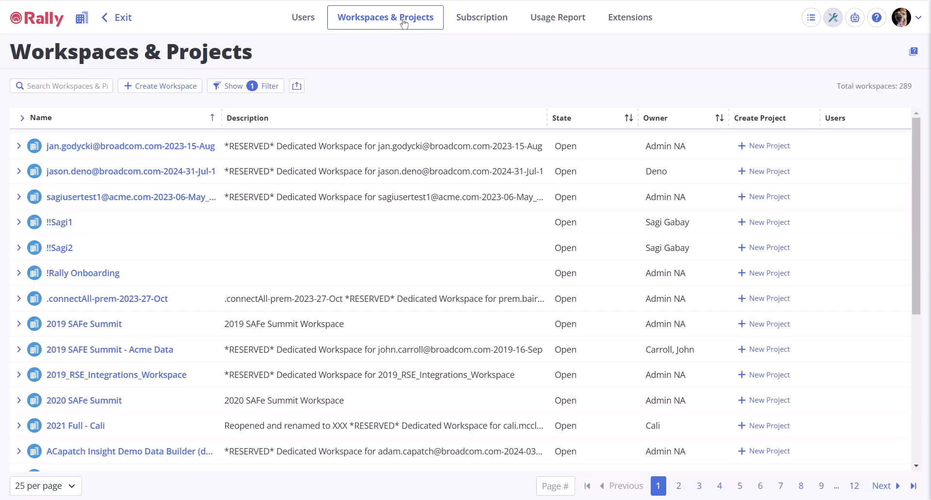
click(172, 87)
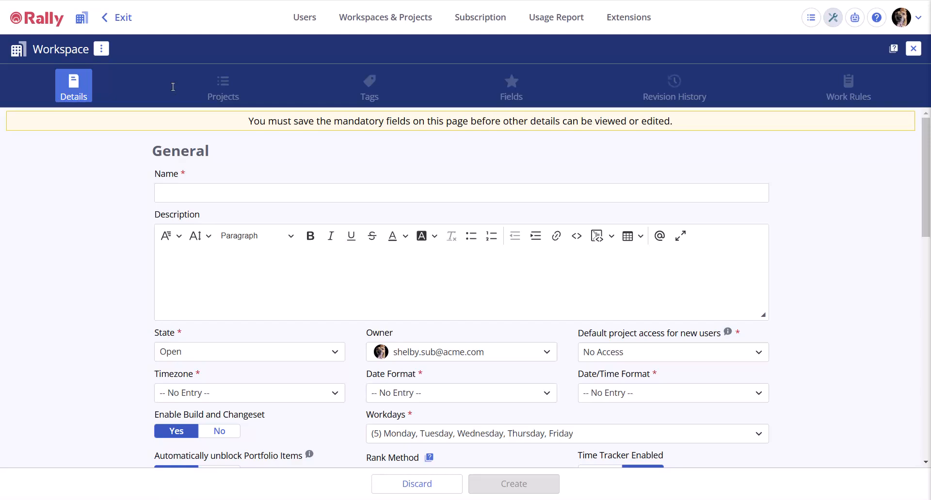
click(203, 190)
text(New Workspace)
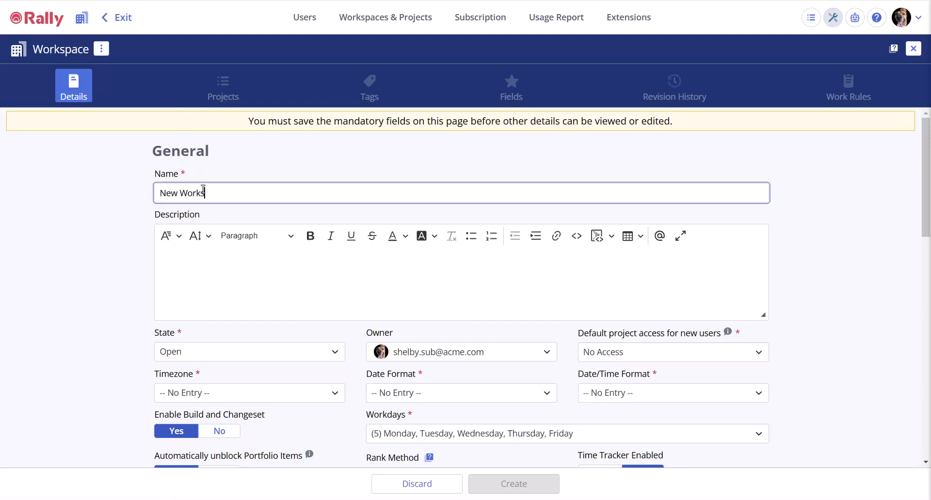
click(203, 252)
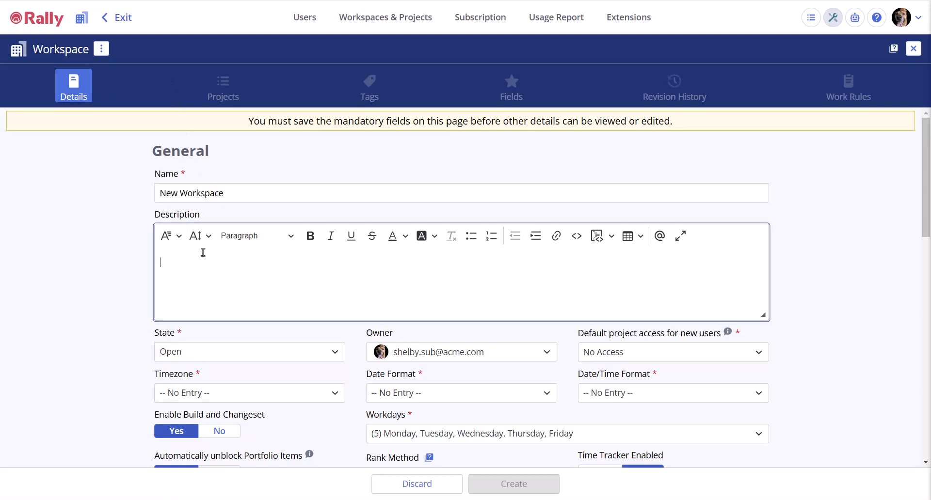
text(New workspace for...)
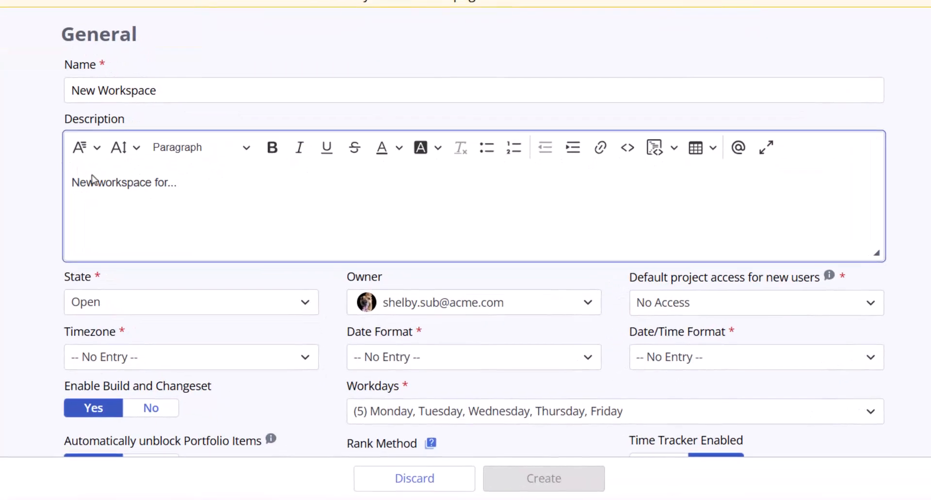
Step: Review the workspace's State options and set the default project access for new users to Editor
click(305, 305)
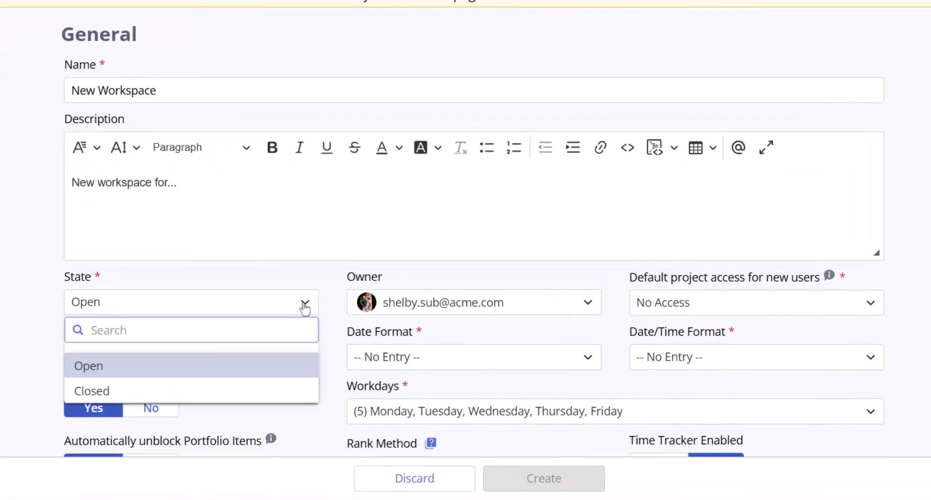
click(305, 305)
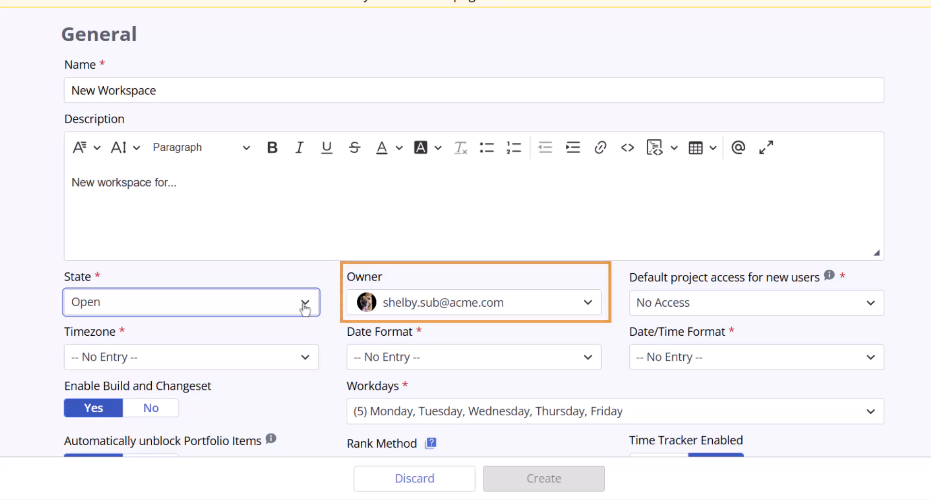
click(871, 303)
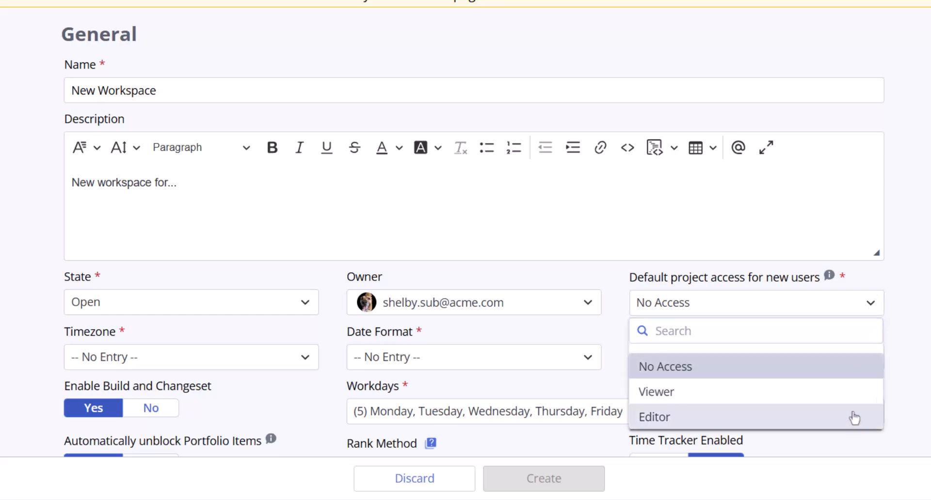
click(854, 417)
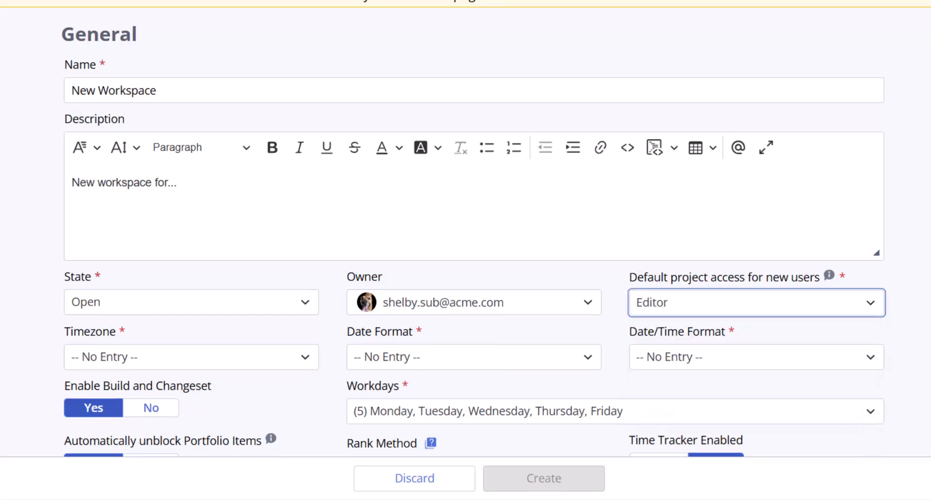
Step: Set the workspace timezone to (GMT-06:00) America/Chicago
scroll(465, 228, down, 6)
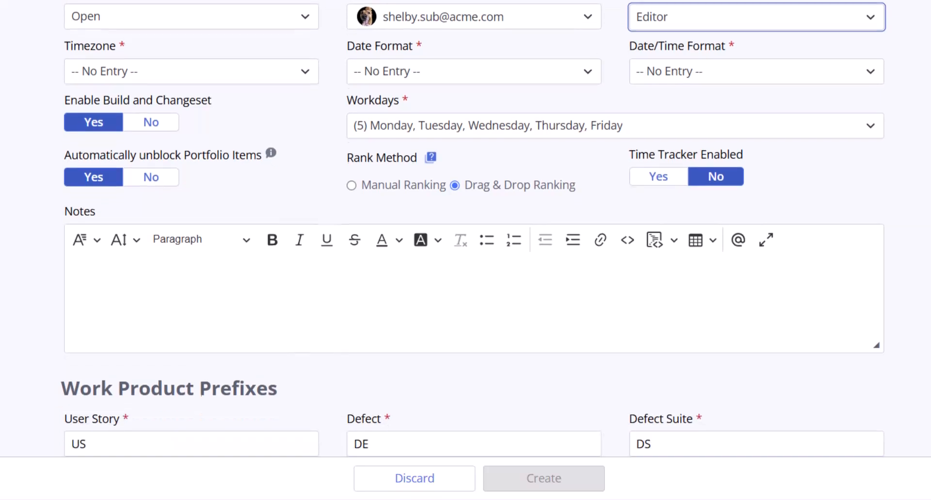
click(308, 77)
text(Chic)
click(284, 141)
Step: Set the workspace's date format to MM/dd/yyyy and its date/time format to MM/dd/yyyy hh:mm a z
click(591, 85)
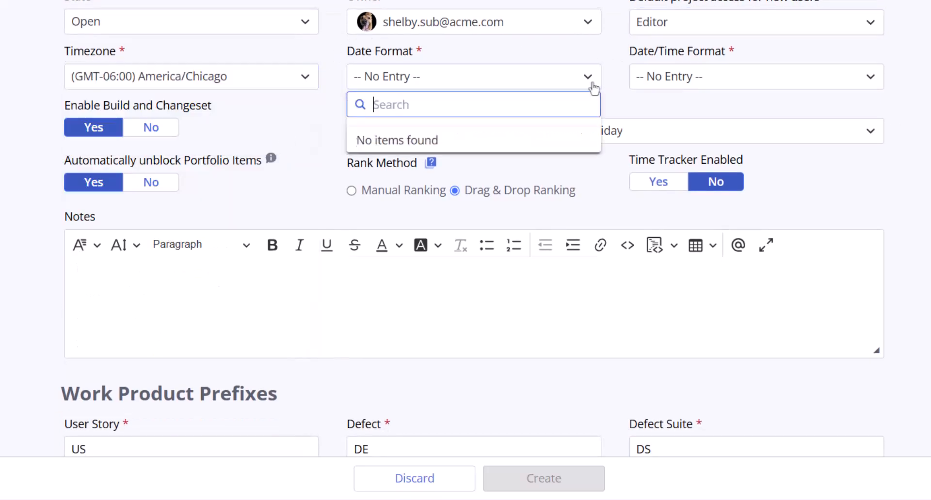
click(568, 165)
click(871, 78)
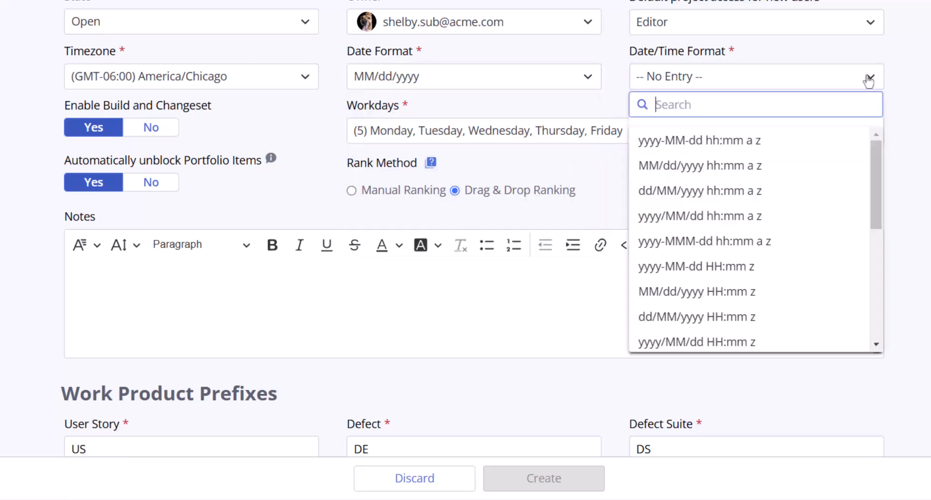
click(781, 171)
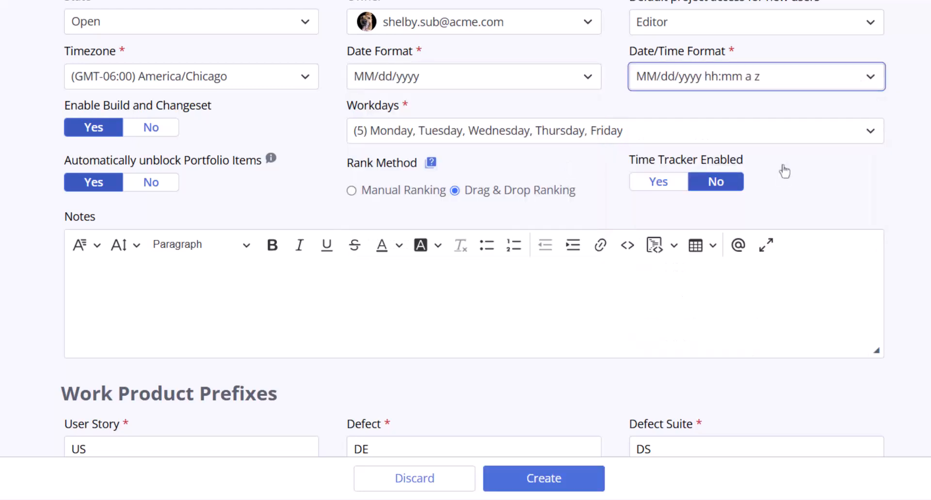
Step: Check the workday options, enable the time tracker and create the workspace
click(873, 132)
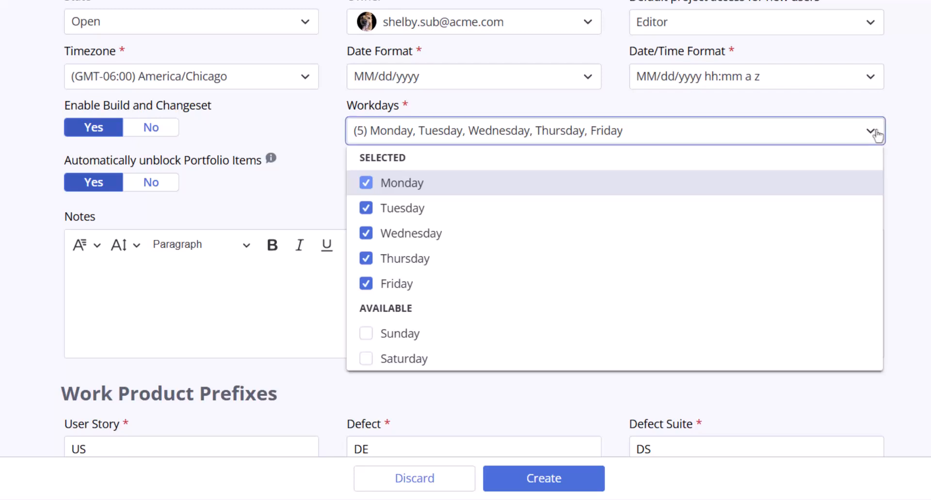
click(875, 132)
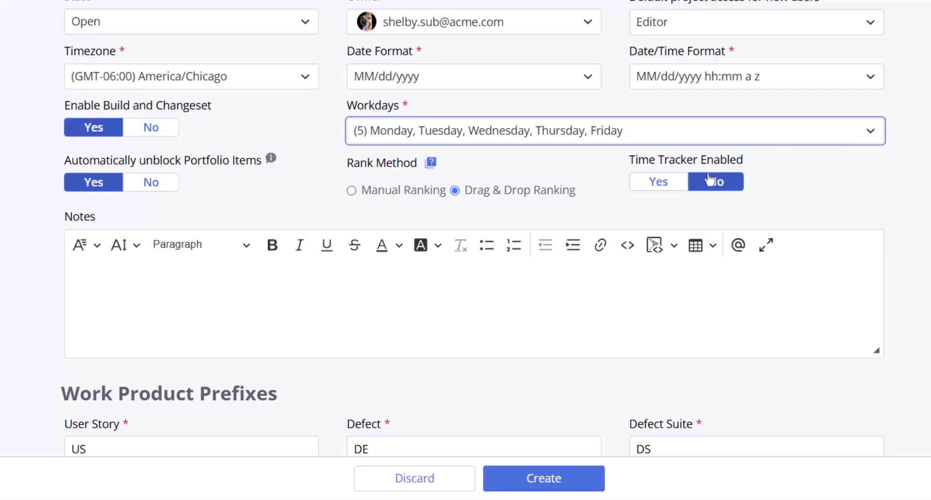
click(661, 185)
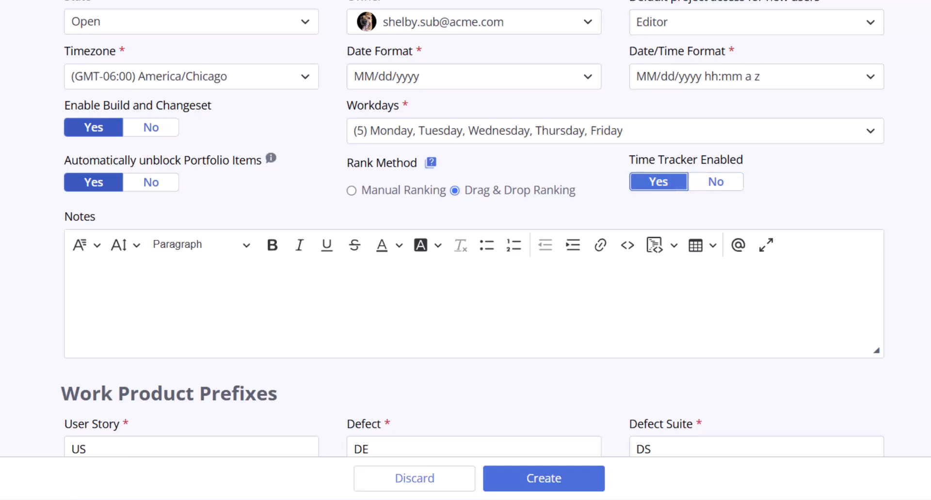
scroll(465, 243, down, 8)
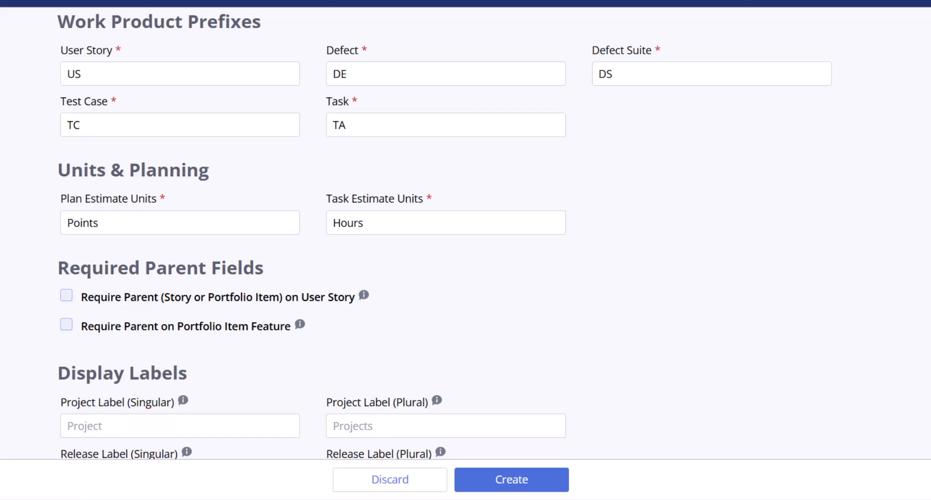
click(528, 484)
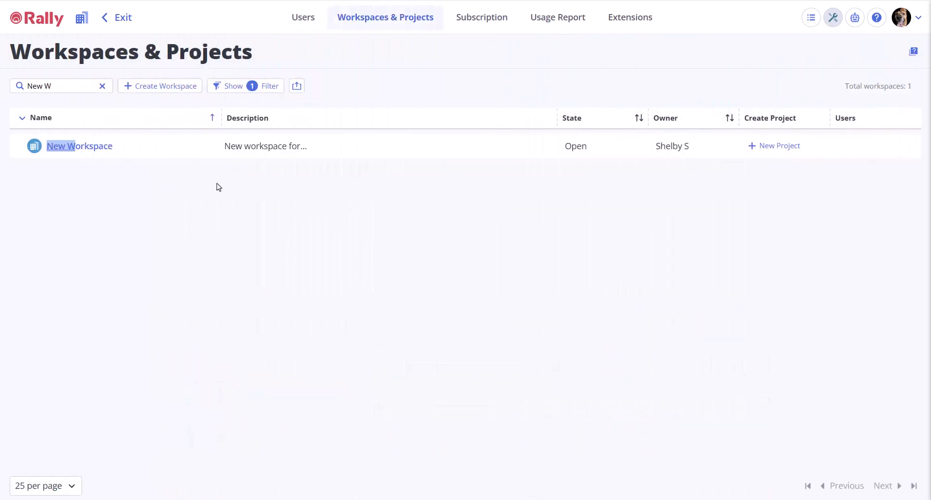
Step: Open the details of New Workspace and turn on Restrict Timebox Management under its admin capabilities
click(97, 147)
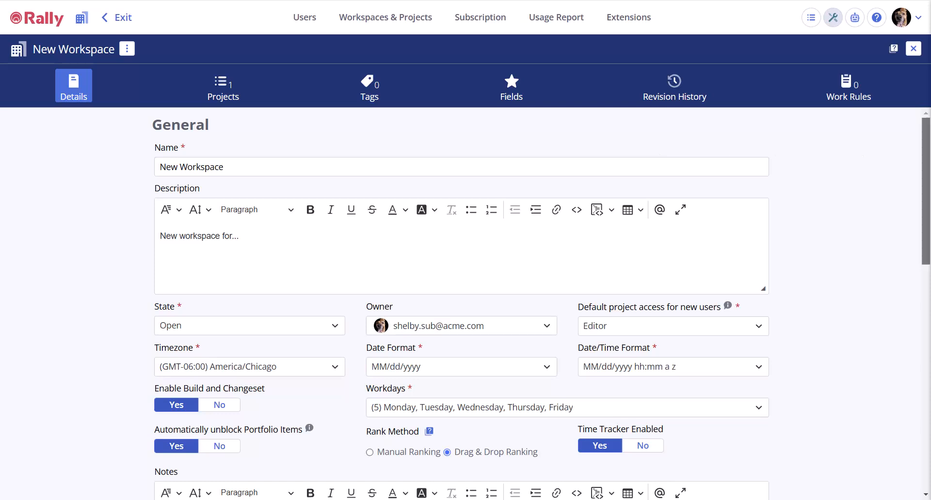
drag(928, 154, 929, 338)
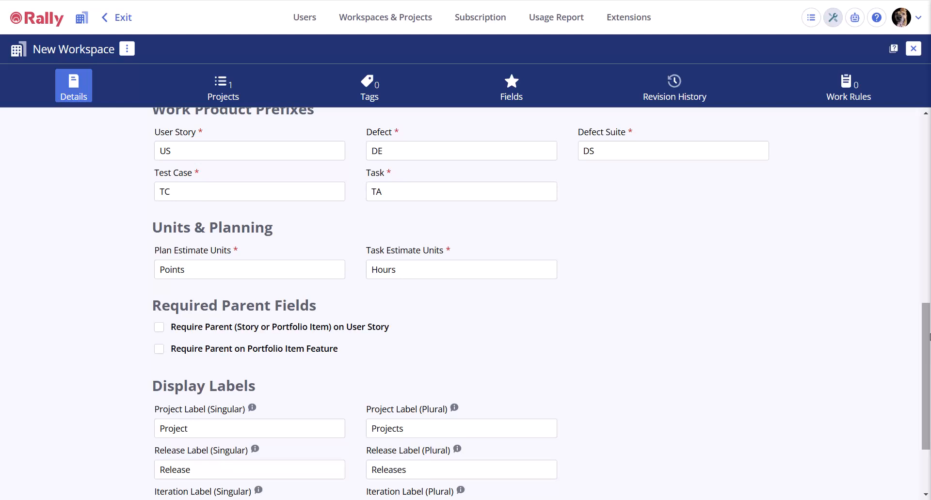
drag(929, 337, 928, 376)
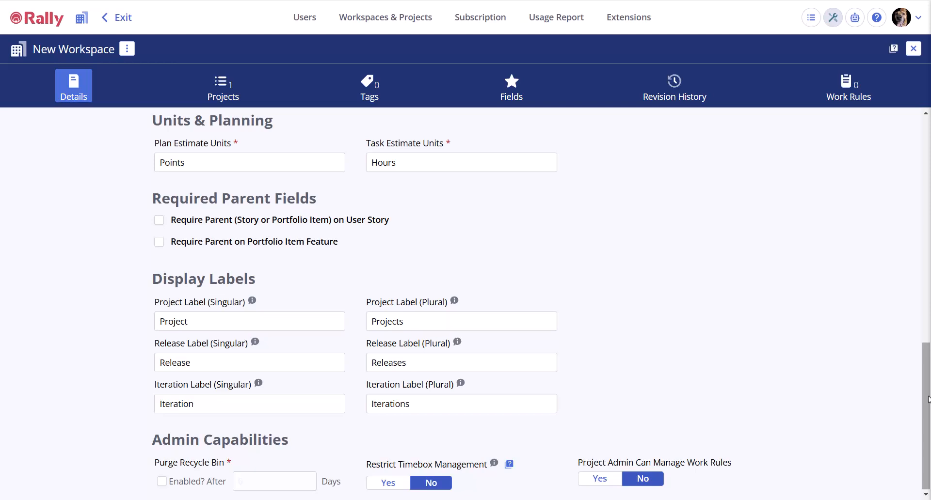
click(401, 483)
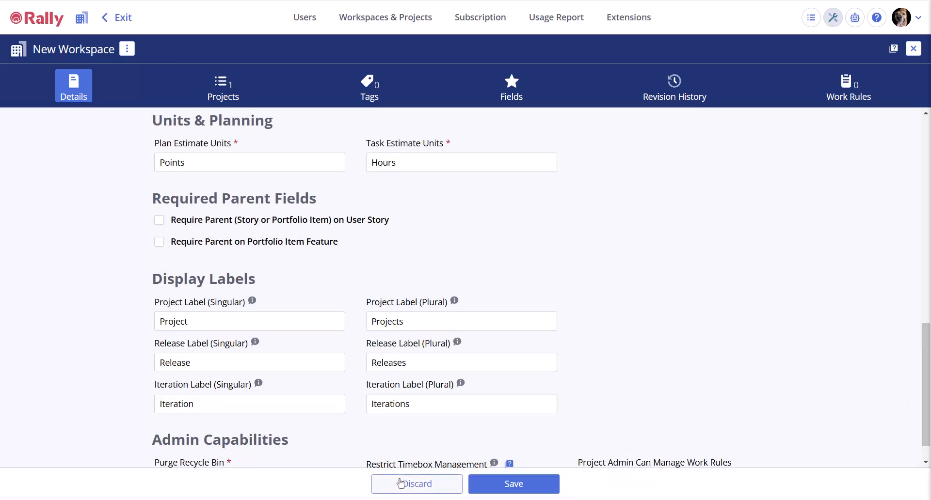
Step: Enable recycle bin purging after 60 days and save the workspace changes
scroll(442, 423, down, 1)
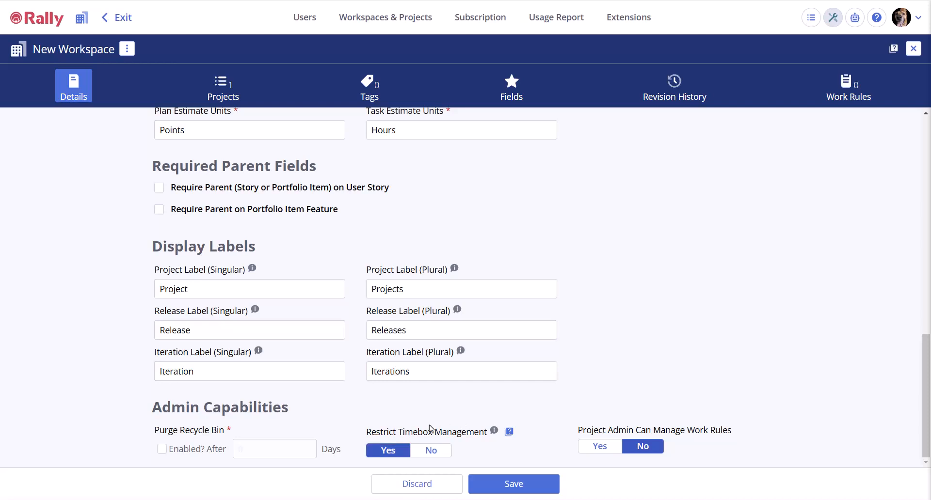
click(162, 450)
click(260, 448)
key(BackSpace)
text(60)
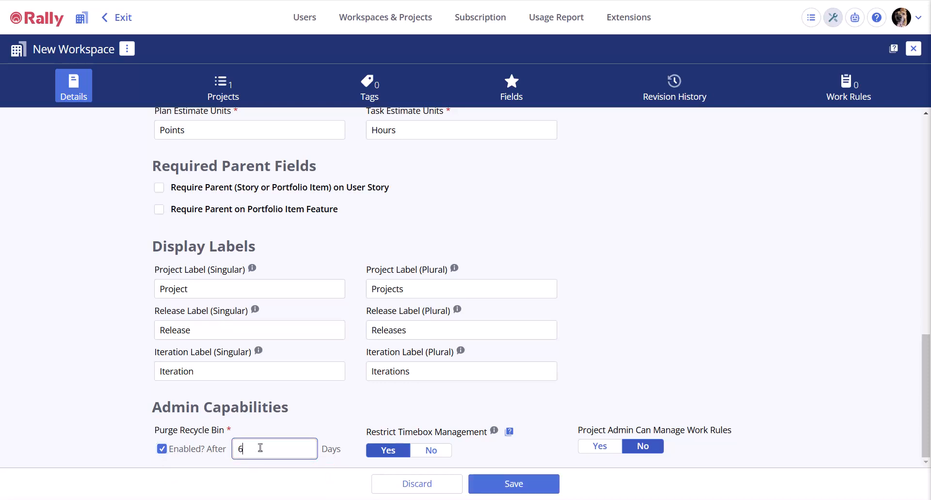
click(331, 415)
click(498, 479)
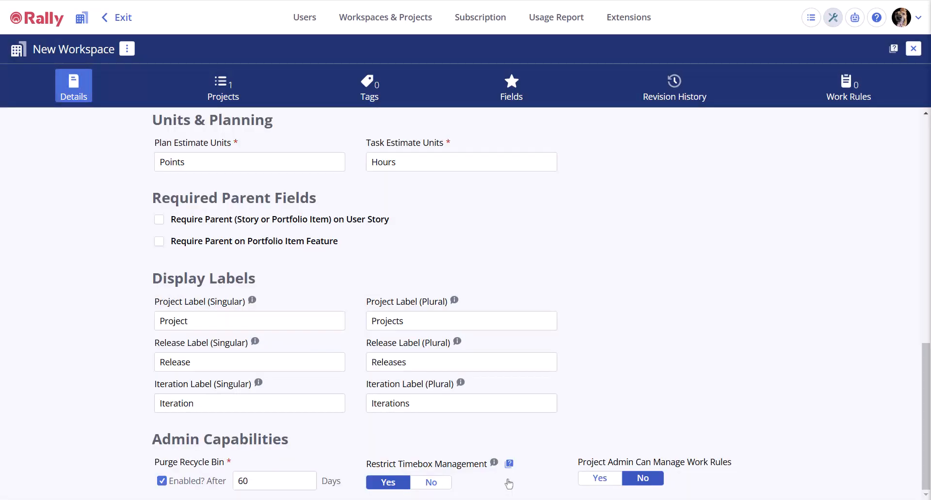
Step: Add a project named "New Project" to New Workspace from the workspace's own project list
click(226, 91)
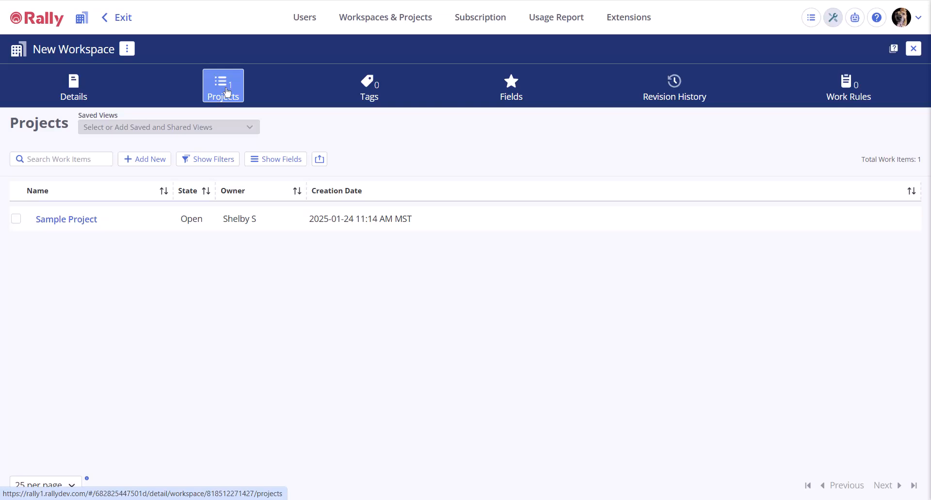
click(161, 160)
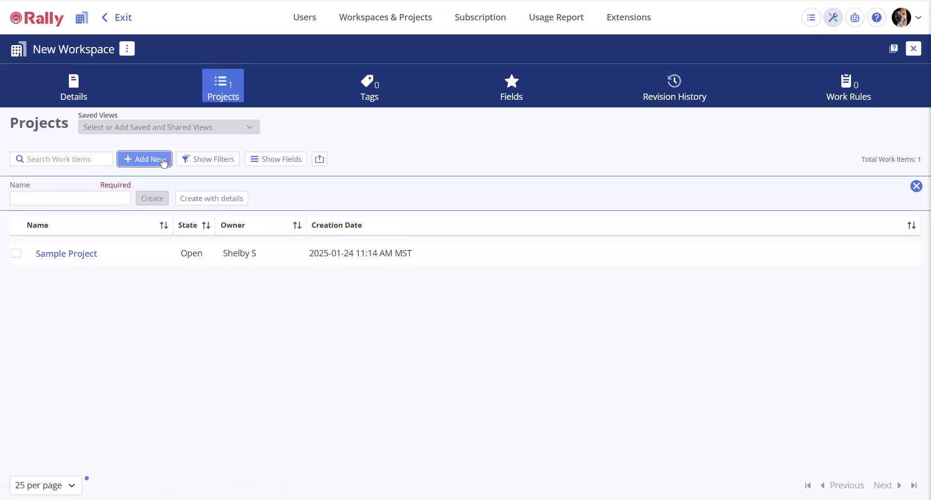
click(87, 198)
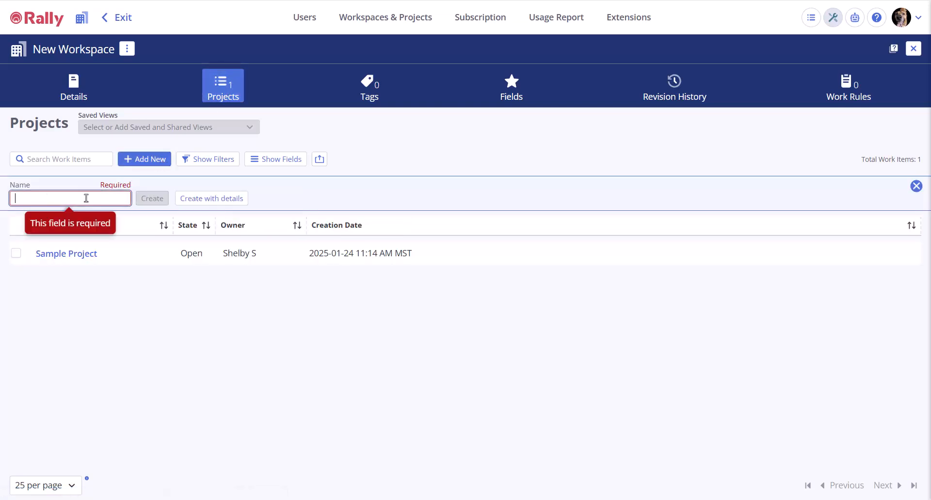
text(New Project)
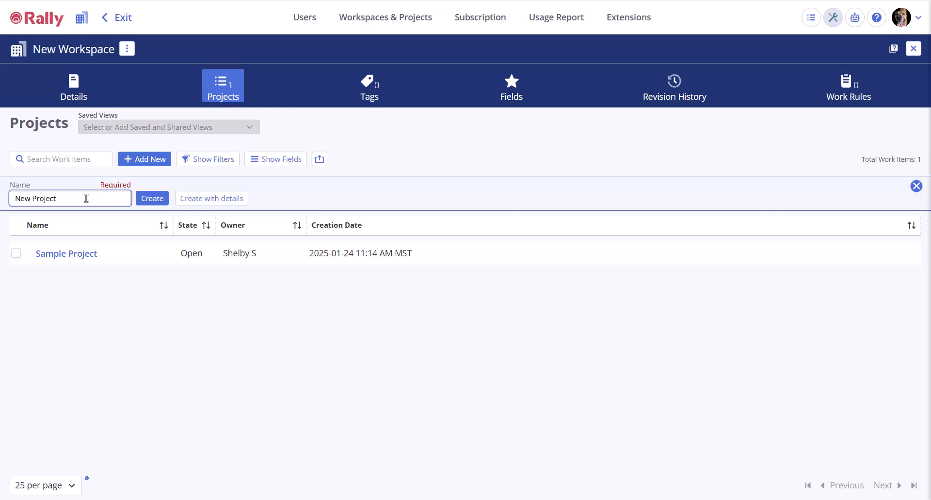
click(152, 200)
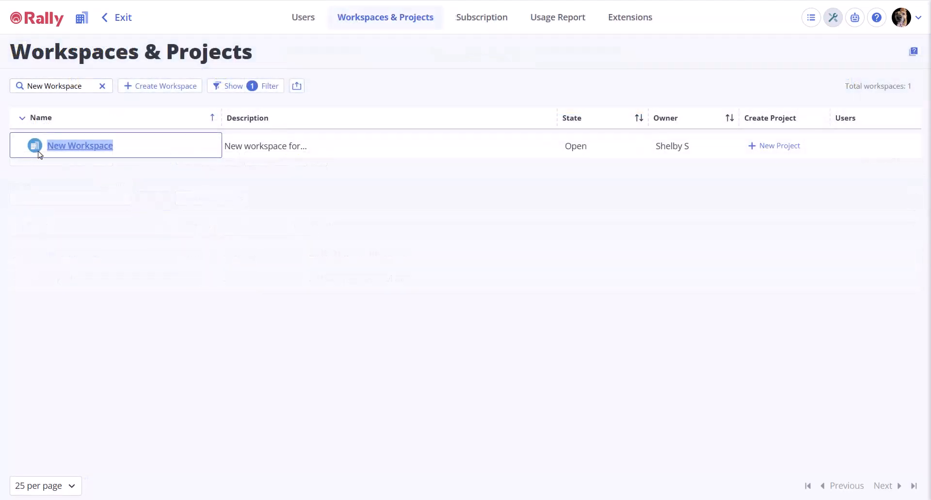
Step: Create another project named "New Project" directly under New Workspace from the overview of all workspaces and projects
click(790, 150)
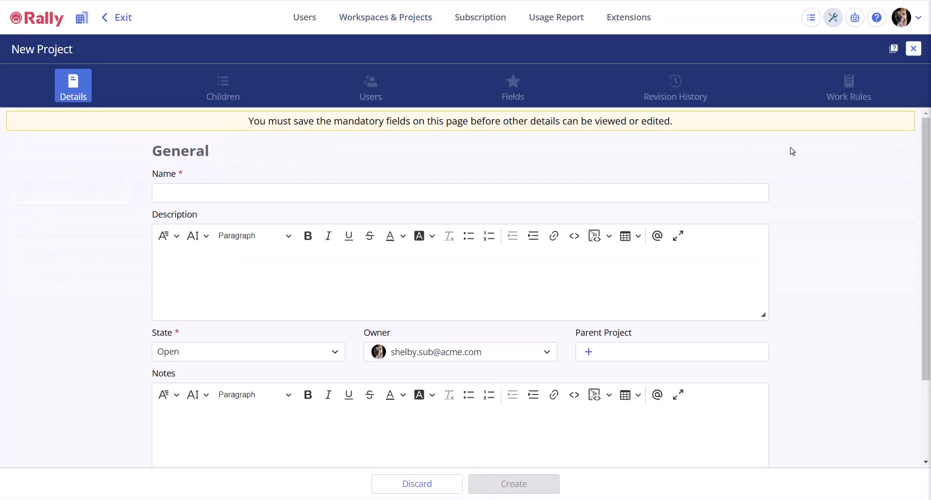
click(279, 198)
text(New Project)
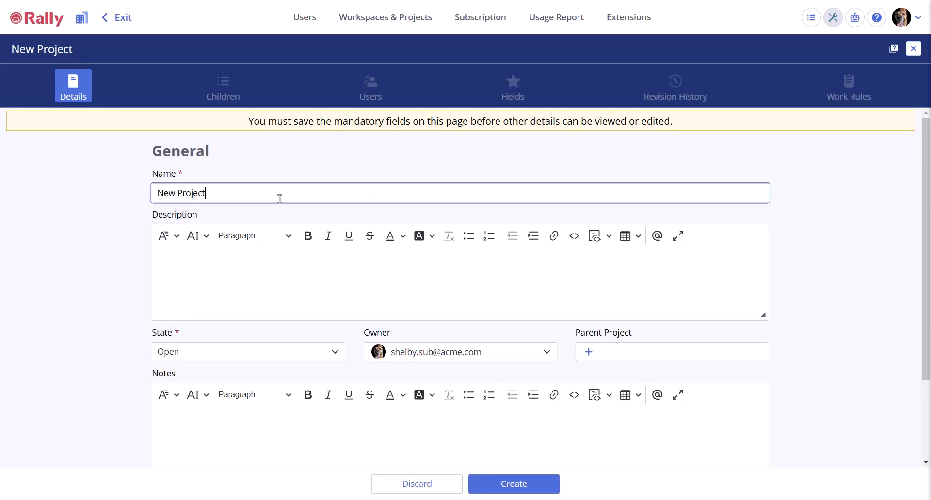
click(520, 485)
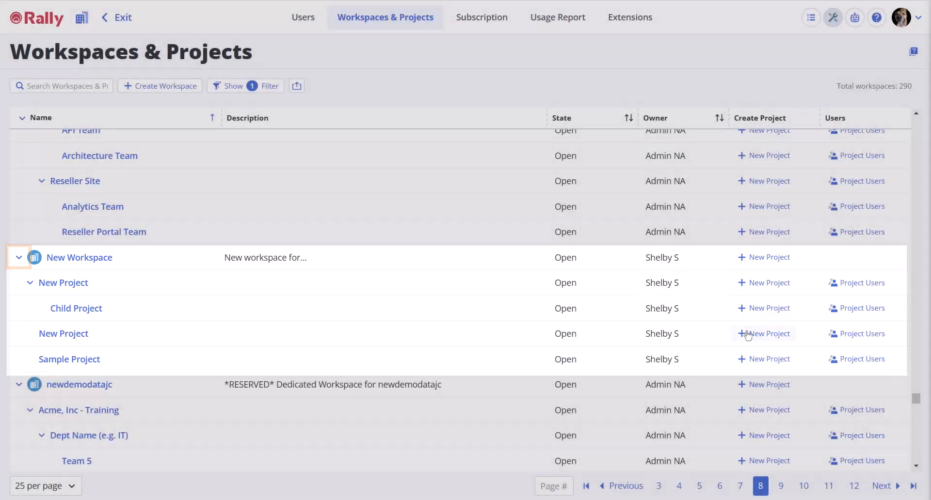
Step: Start a child project under the second New Project in New Workspace, and clear its parent project
click(749, 334)
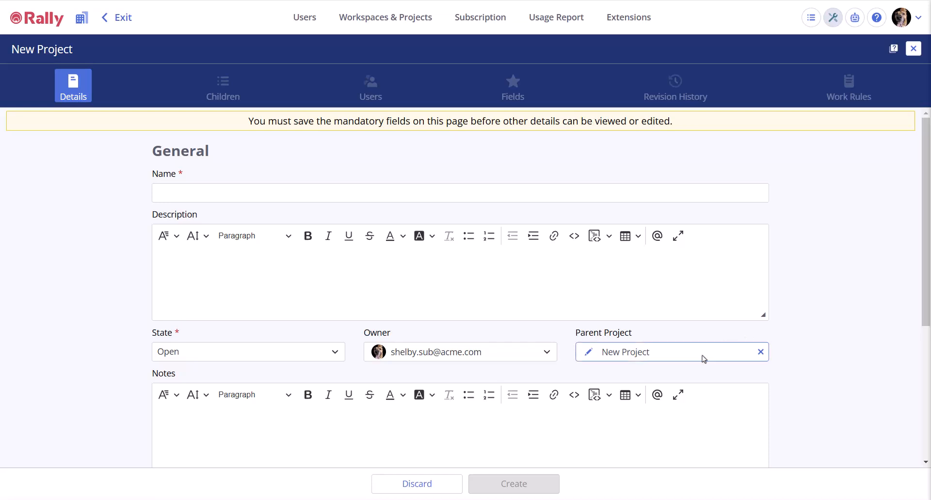
click(760, 352)
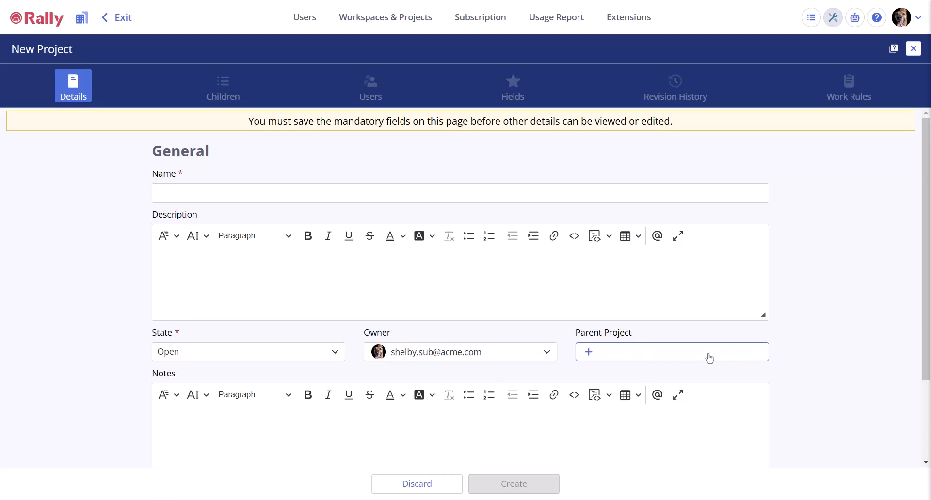
click(589, 354)
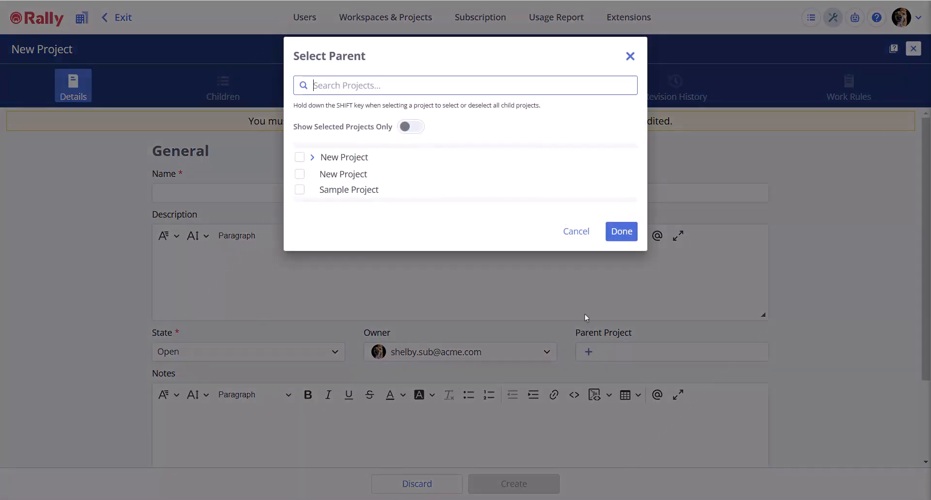
click(575, 232)
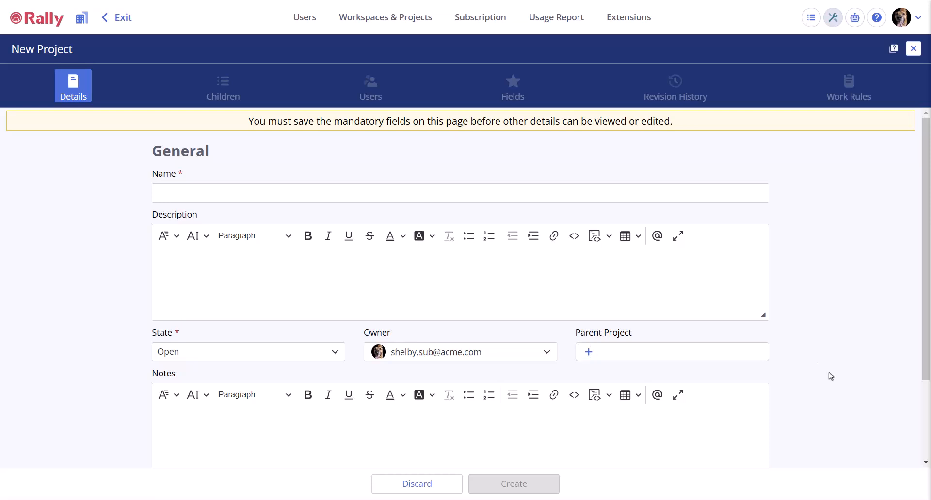
drag(927, 298, 927, 385)
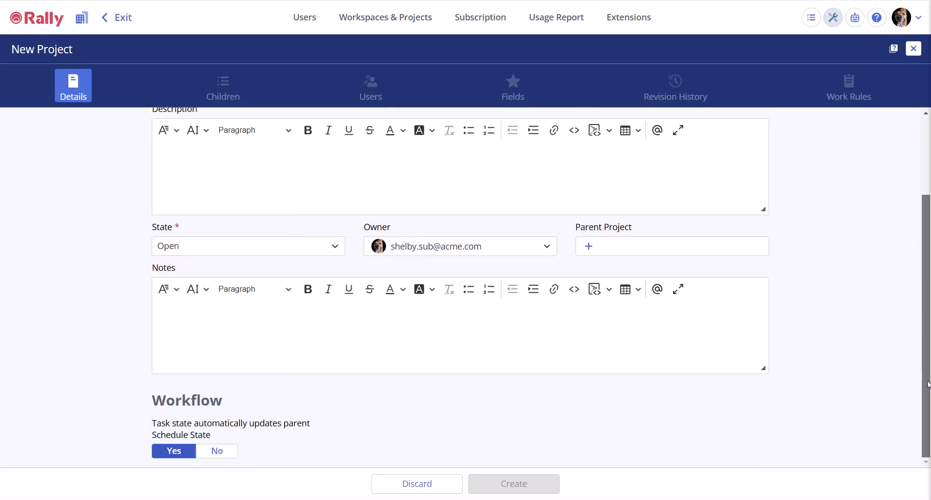